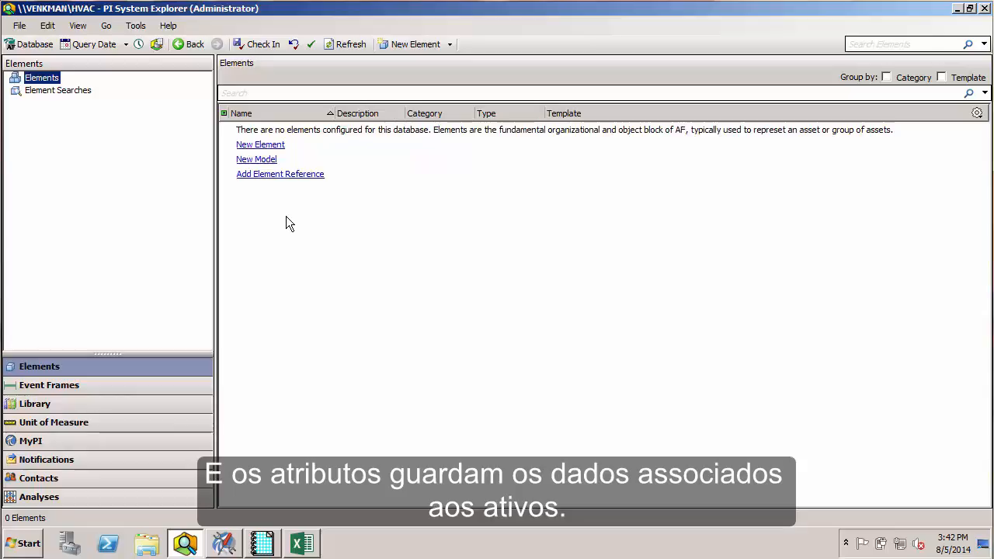
- Open the HVAC Prod database from the VENKMAN AF server
click(37, 46)
click(365, 324)
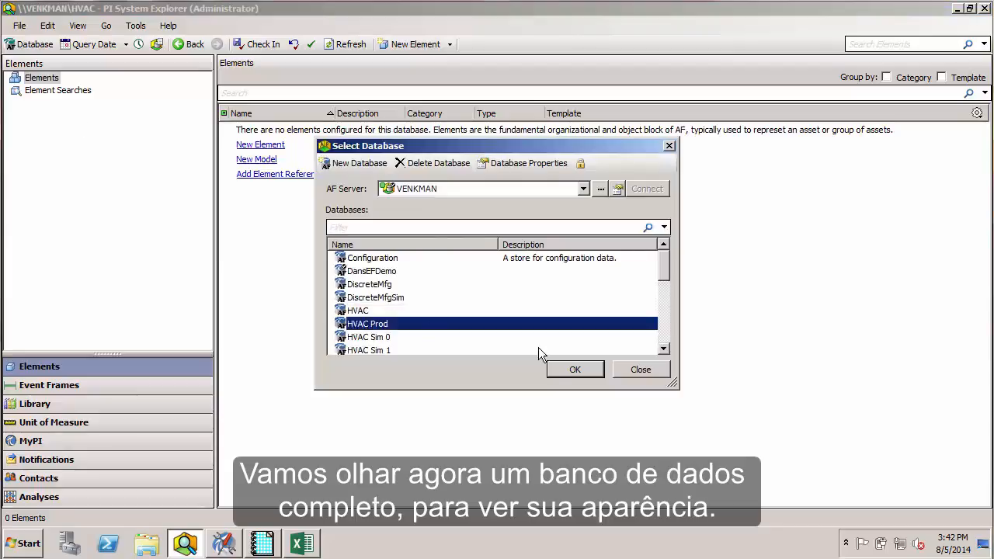
click(556, 371)
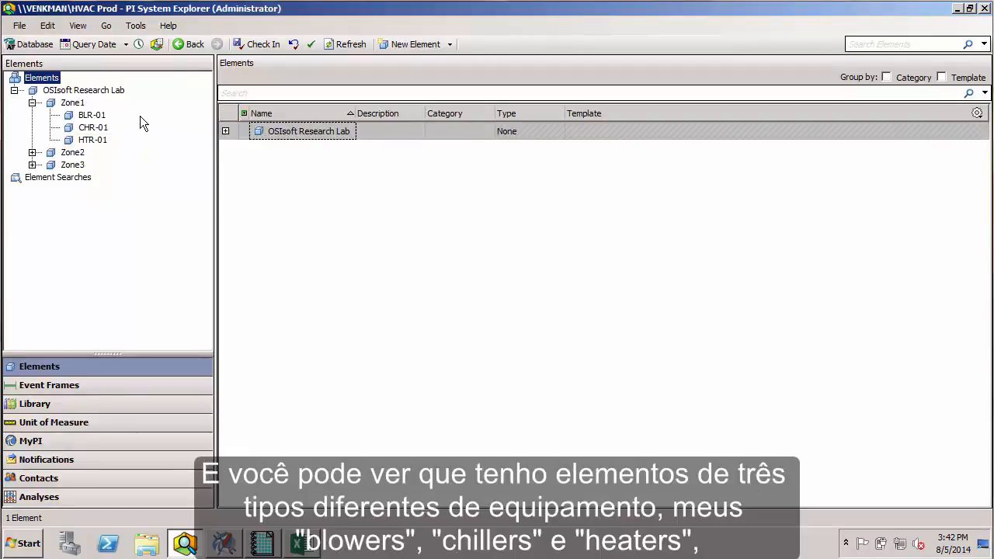
key(ctrl+2)
drag(112, 112, 168, 104)
drag(115, 126, 167, 120)
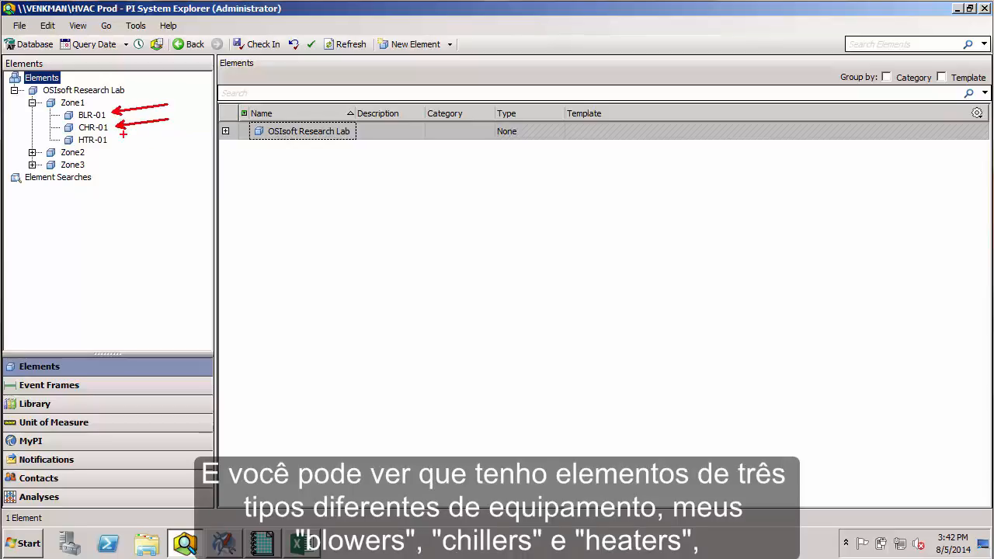
drag(111, 139, 168, 140)
key(Escape)
- Examine the attributes of the BLR-01 element under Zone1, including the Motor Monitoring, Name Plate and Calculated Data categories
click(98, 116)
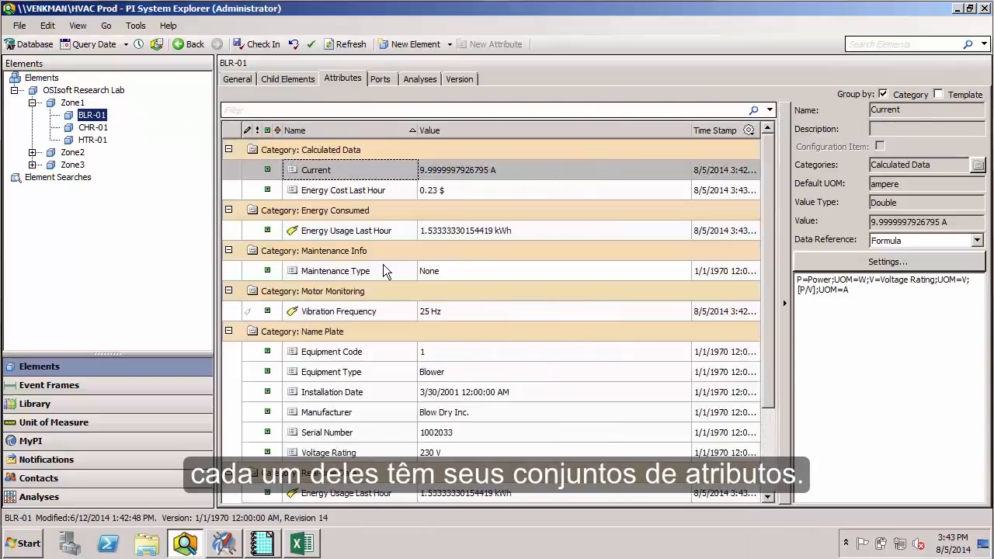
click(278, 296)
click(278, 296)
key(ctrl+2)
mouse_move(278, 298)
mouse_down()
mouse_move(309, 319)
mouse_move(445, 324)
mouse_up()
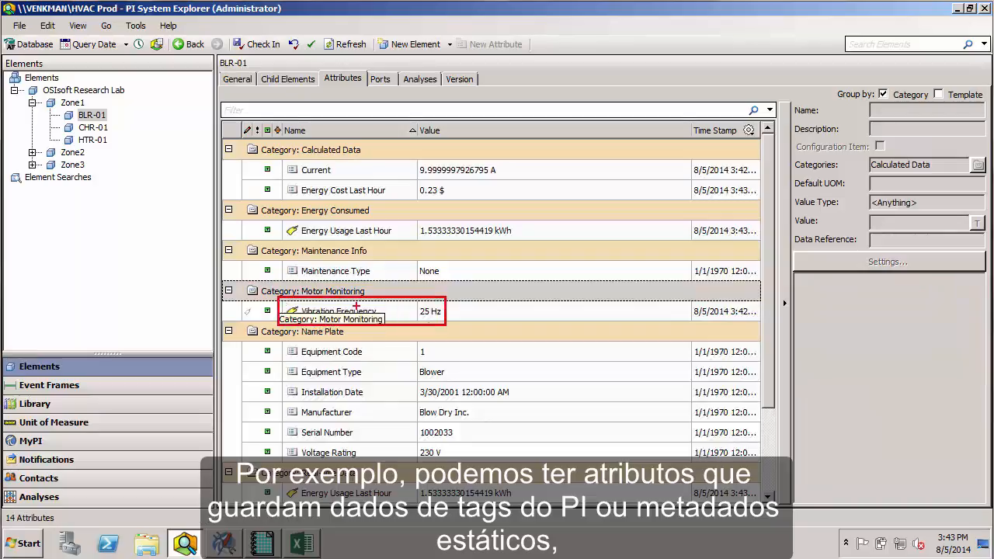
drag(272, 338, 524, 460)
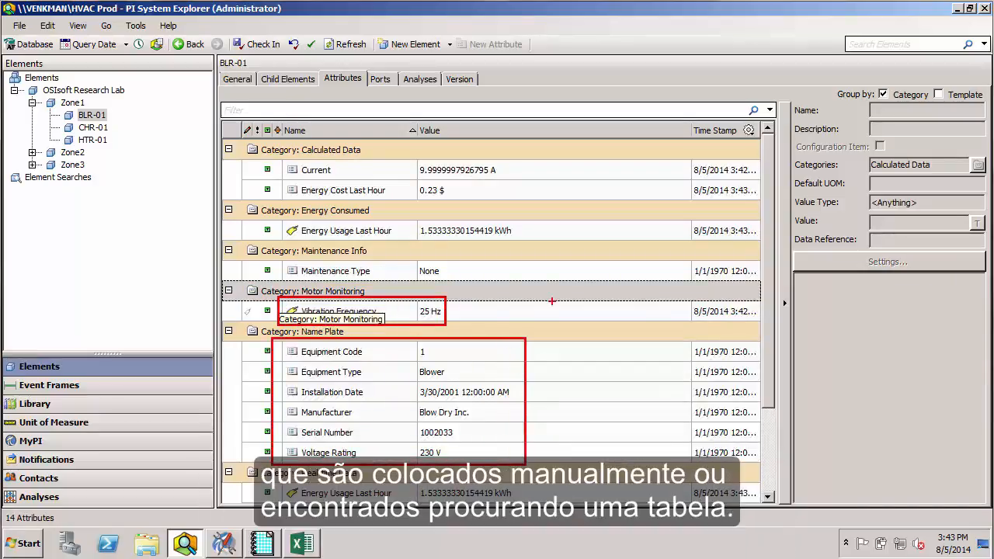
mouse_move(252, 159)
mouse_down()
mouse_move(454, 199)
mouse_move(519, 200)
mouse_up()
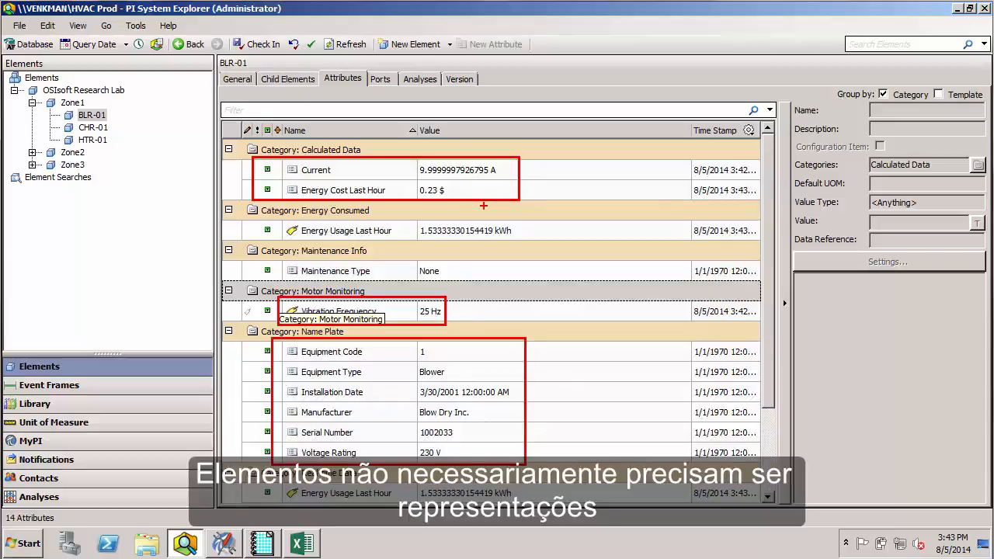
key(Escape)
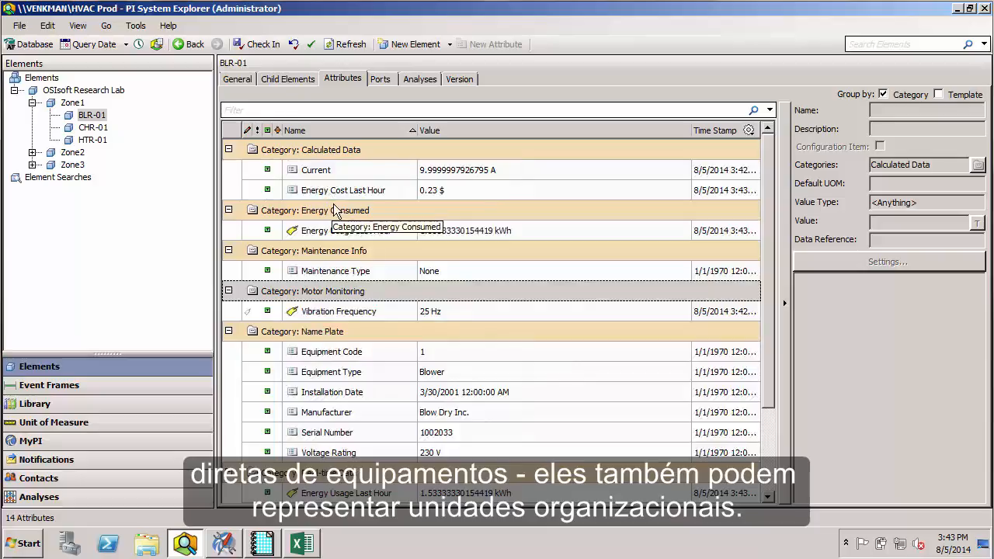
- Look through the organizational elements Zone1, Zone2 and Zone3 and their parent, OSIsoft Research Lab
click(72, 103)
click(70, 154)
click(73, 164)
click(75, 106)
click(97, 93)
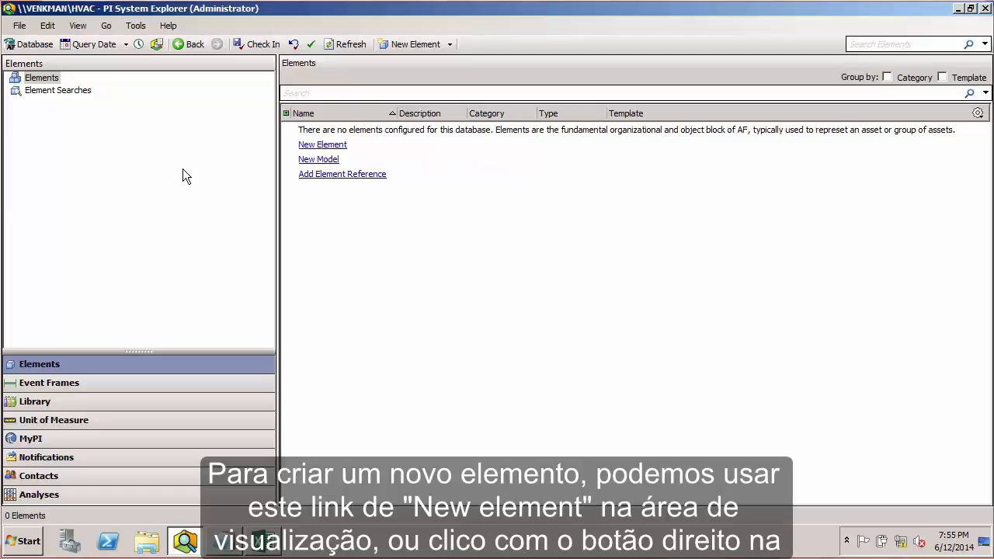
- Create a top-level element in the HVAC database with the Parent-Child reference type and the <None> template
right_click(39, 81)
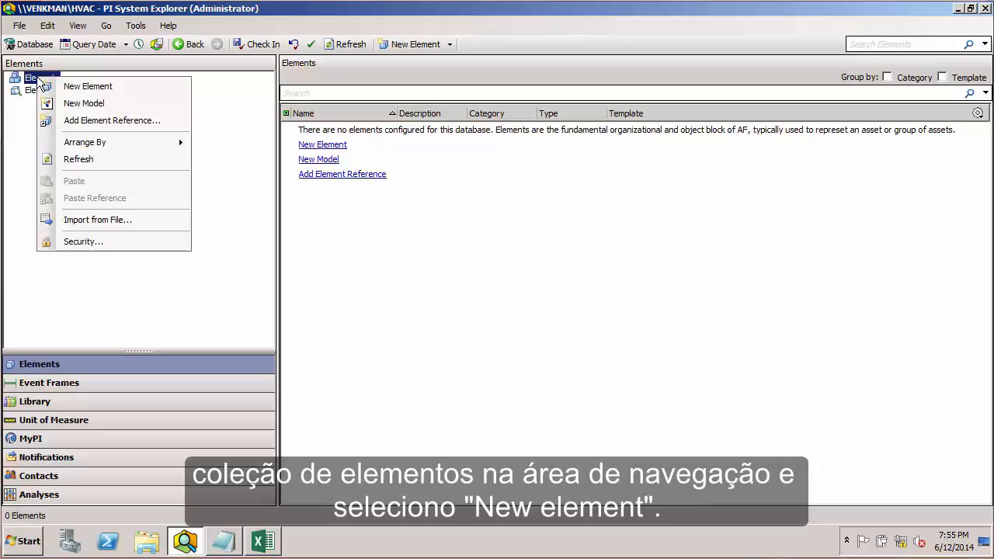
click(91, 85)
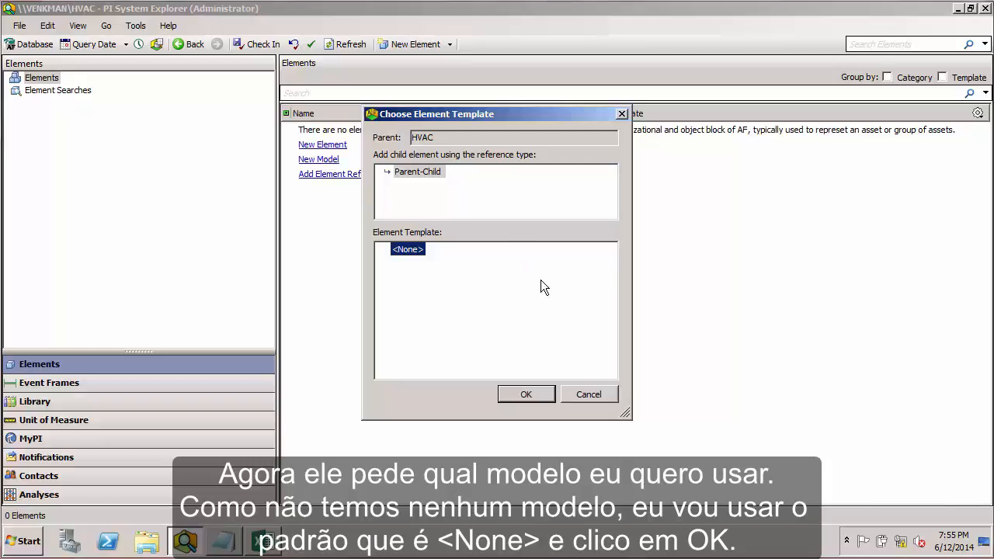
click(526, 396)
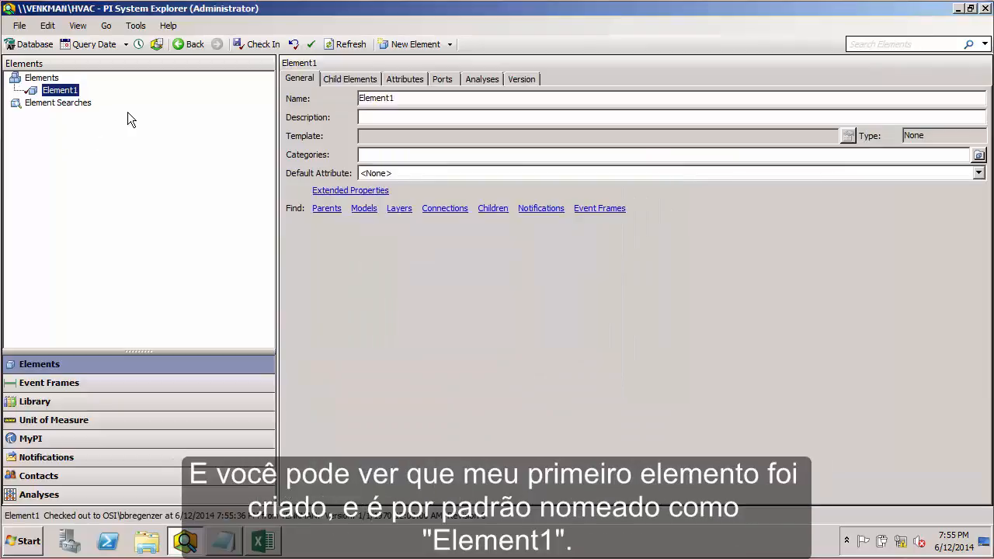
- Add a second top-level element to the HVAC database without a template
right_click(48, 78)
click(93, 86)
click(526, 395)
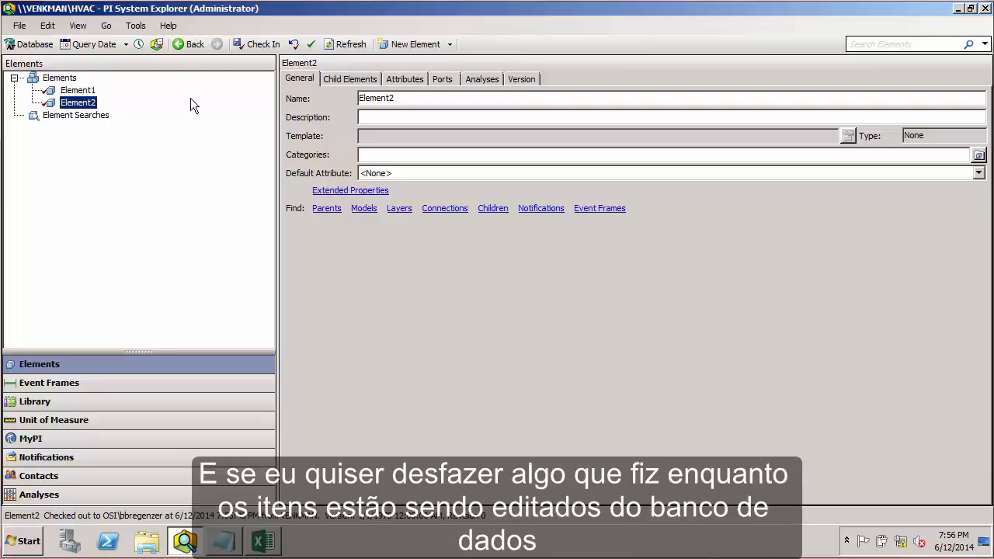
- Undo the check-out of Element2 only, excluding Element1 from the undo
click(294, 45)
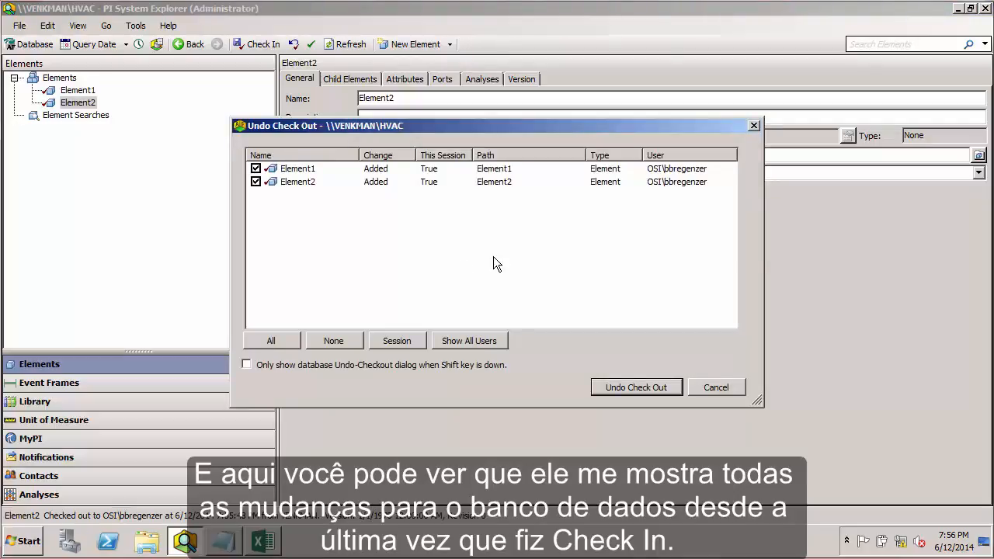
click(255, 169)
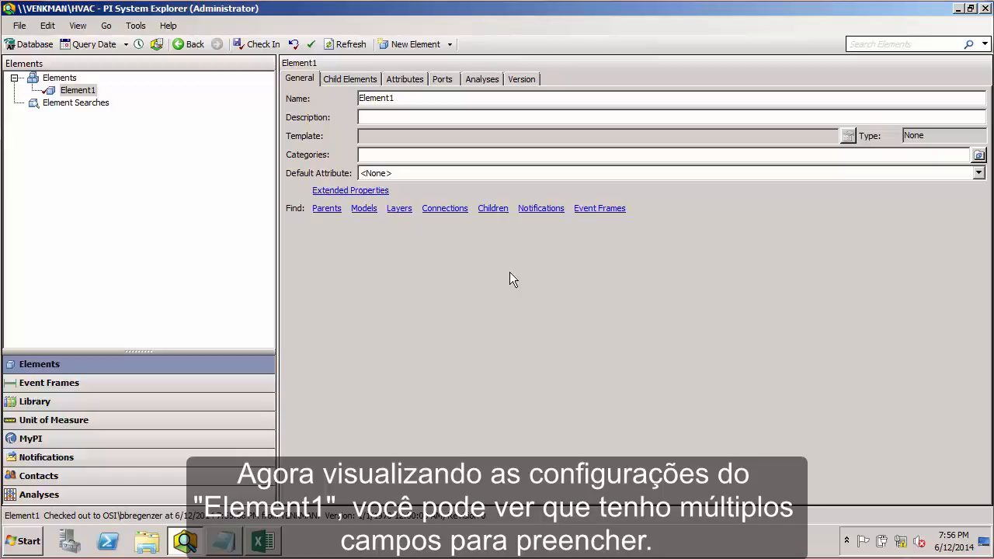
- Rename Element1 as Zone1 and give it the description "Lab A, Lab B, Lab D, Warehouse"
drag(404, 98, 344, 95)
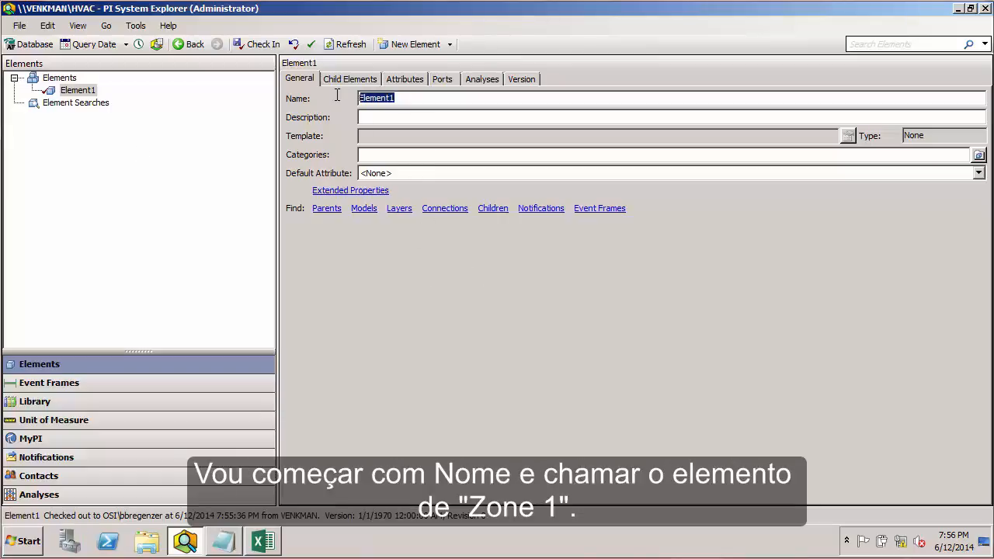
text(Zone1)
click(439, 117)
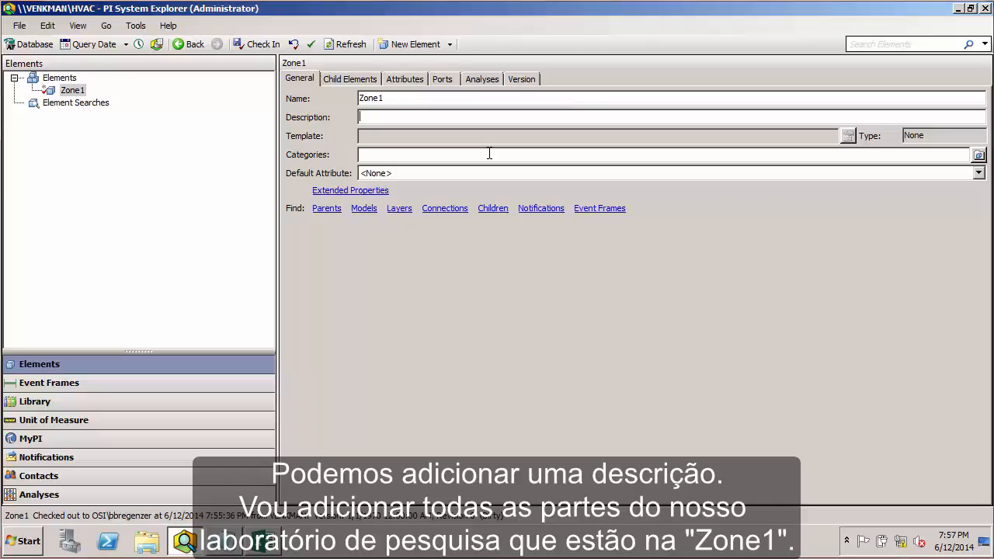
text(Lab A, Lab B, Lab D, Warehouse)
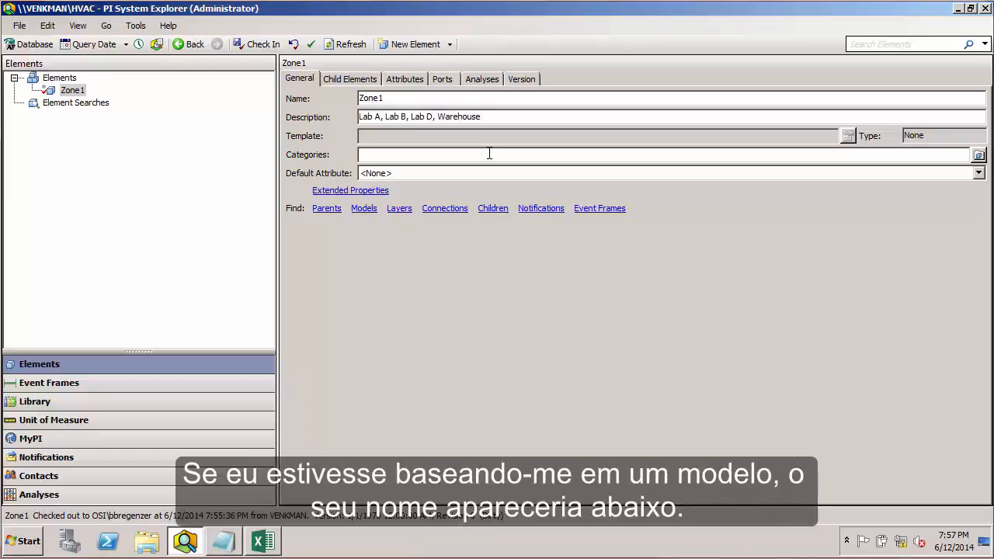
click(418, 139)
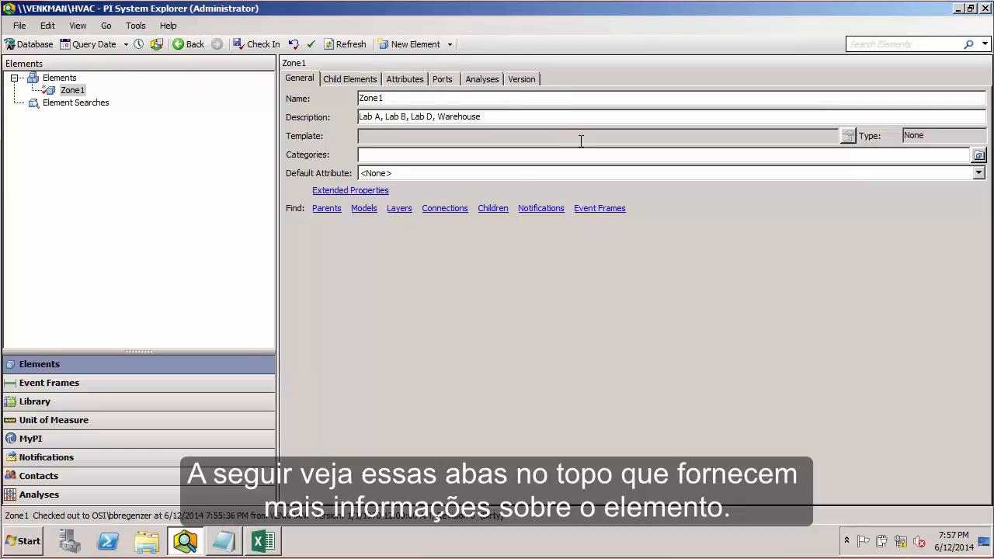
- Review Zone1's child elements, attributes, ports, analyses and version details
click(349, 81)
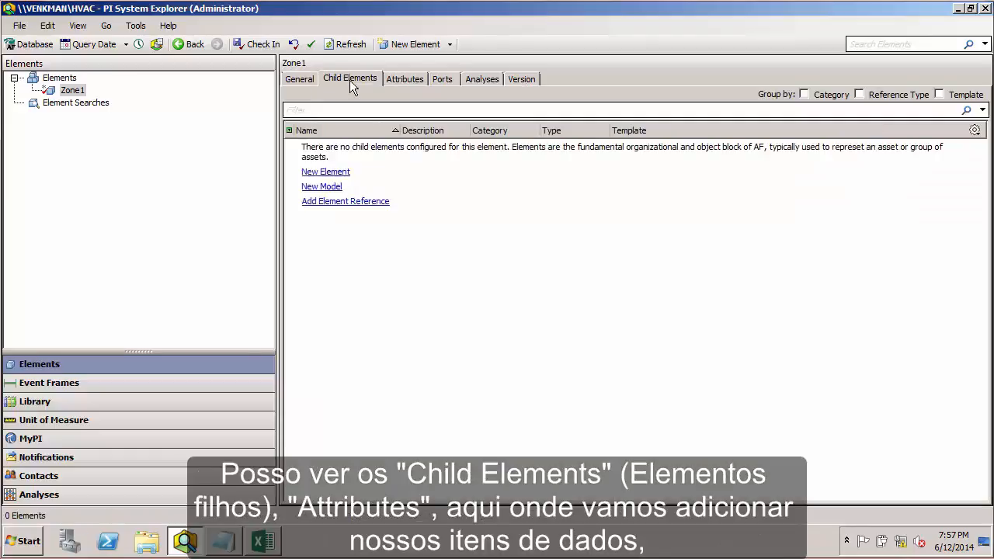
click(401, 81)
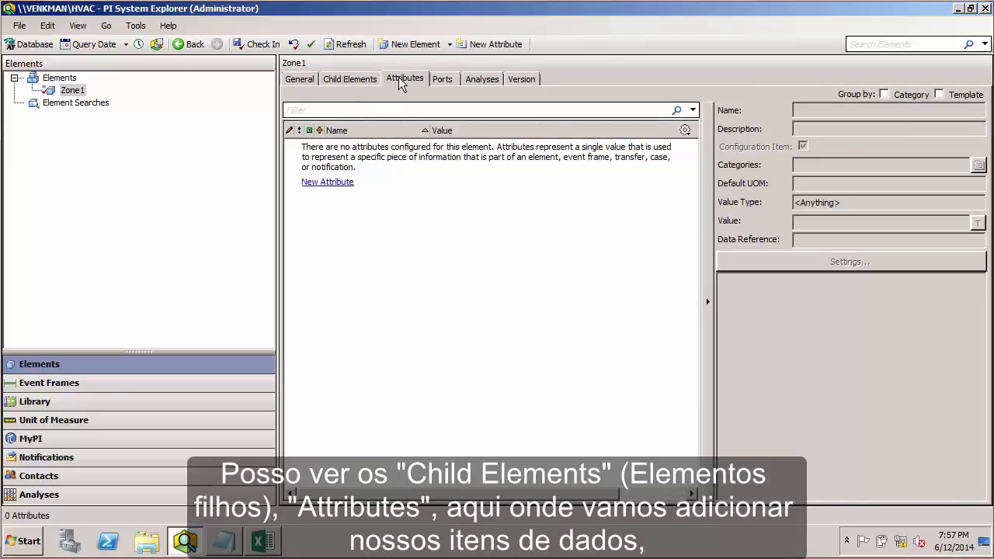
click(442, 78)
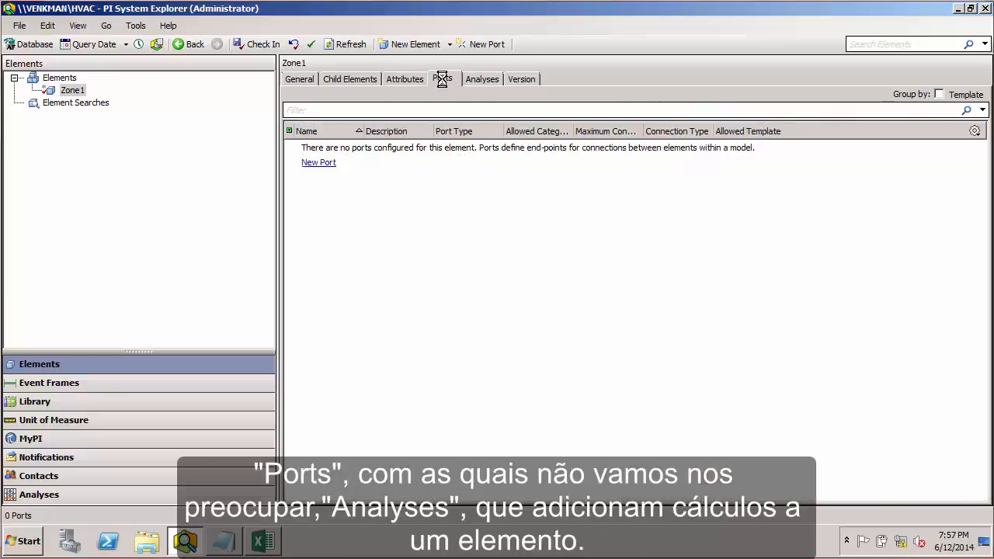
click(476, 80)
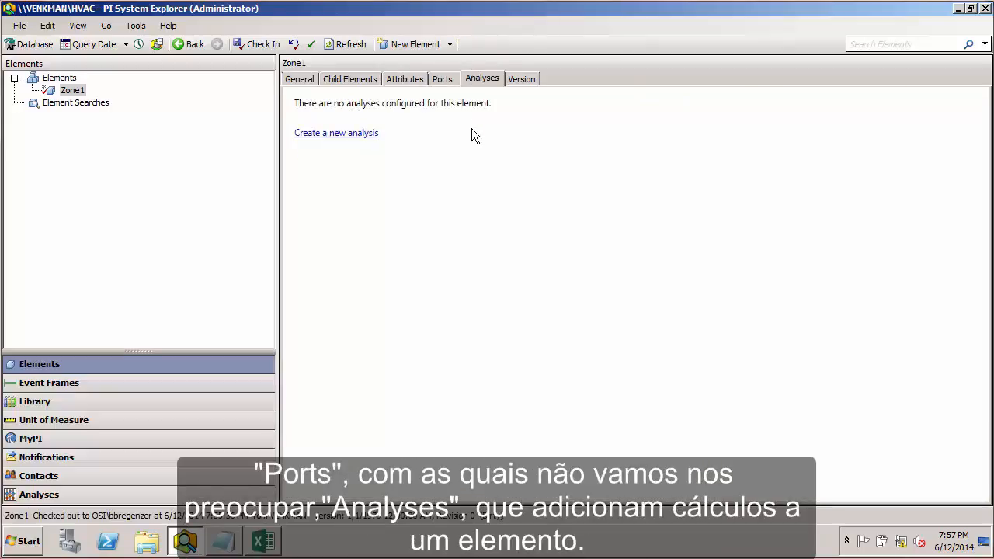
click(519, 79)
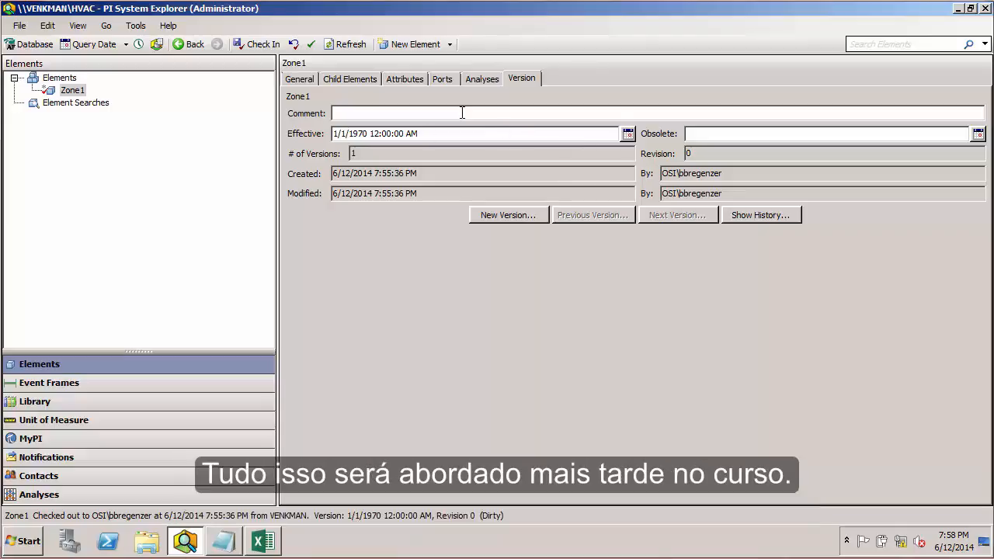
- Return to Zone1's attributes and check in the new element to the HVAC database
click(389, 78)
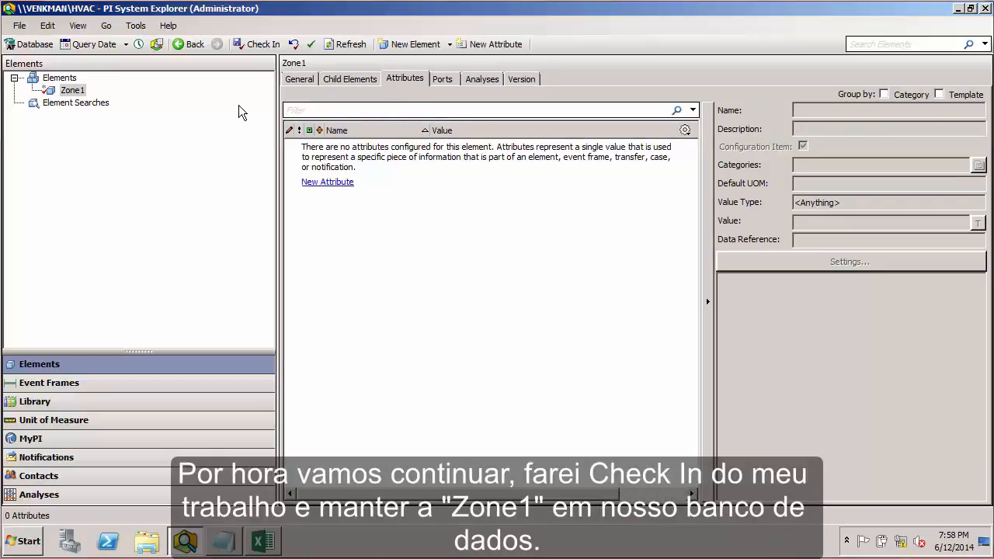
click(256, 45)
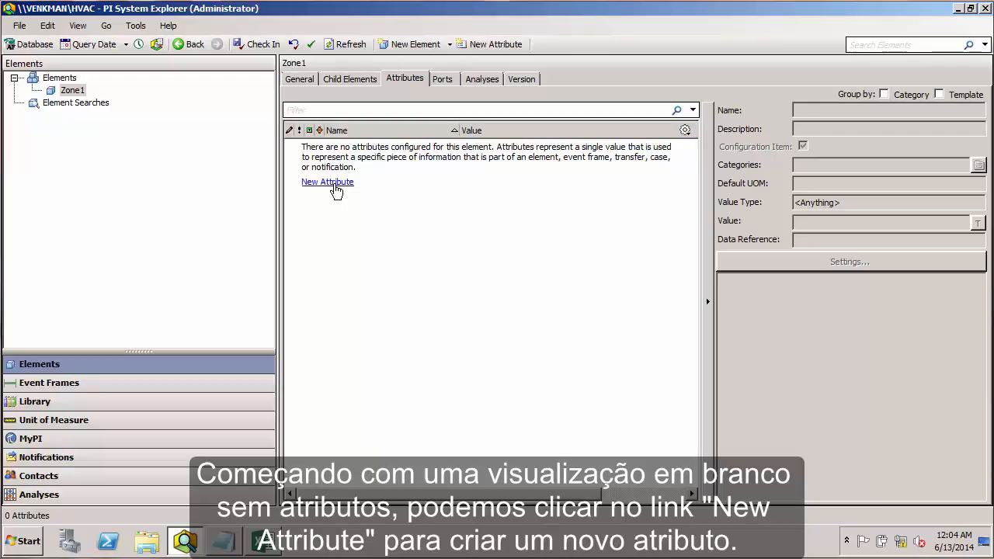
- Add a new attribute to the Zone1 element
right_click(479, 235)
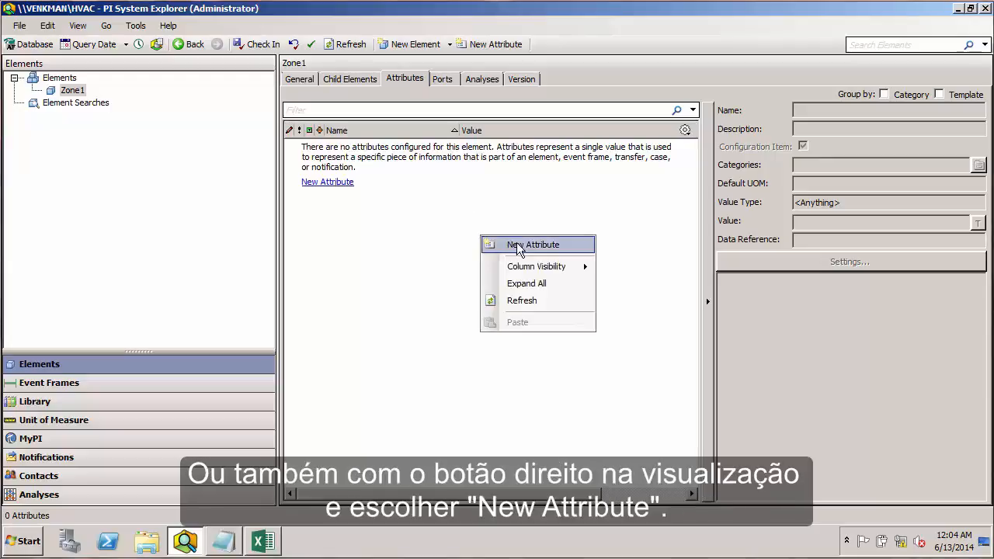
click(517, 244)
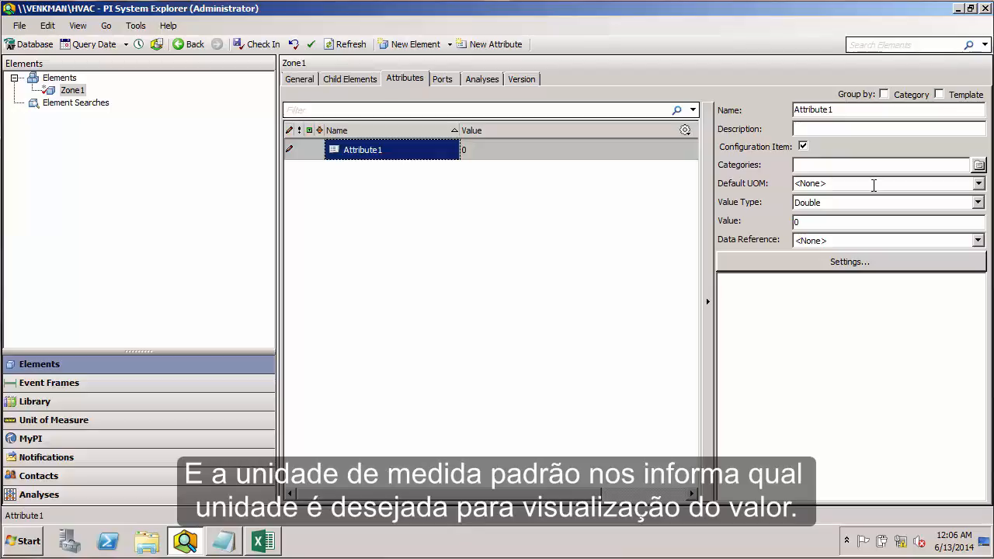
- Browse the default units offered for the new attribute and the classes in the Unit of Measure database
click(978, 184)
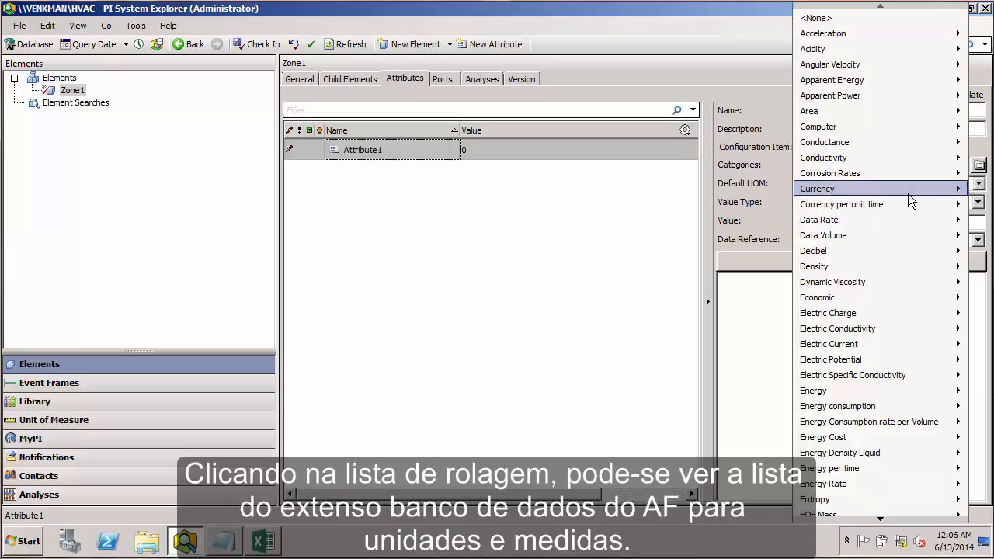
mouse_move(889, 358)
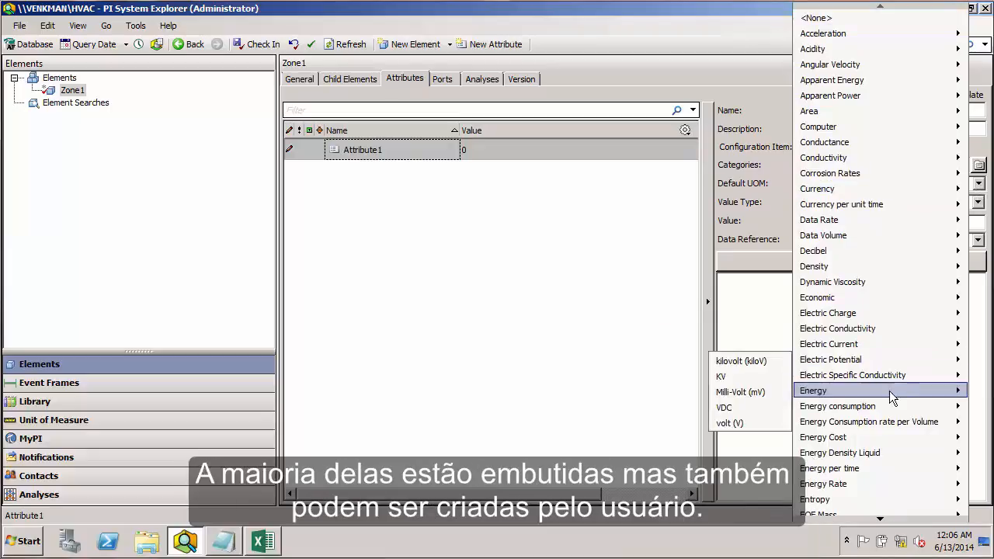
mouse_move(888, 435)
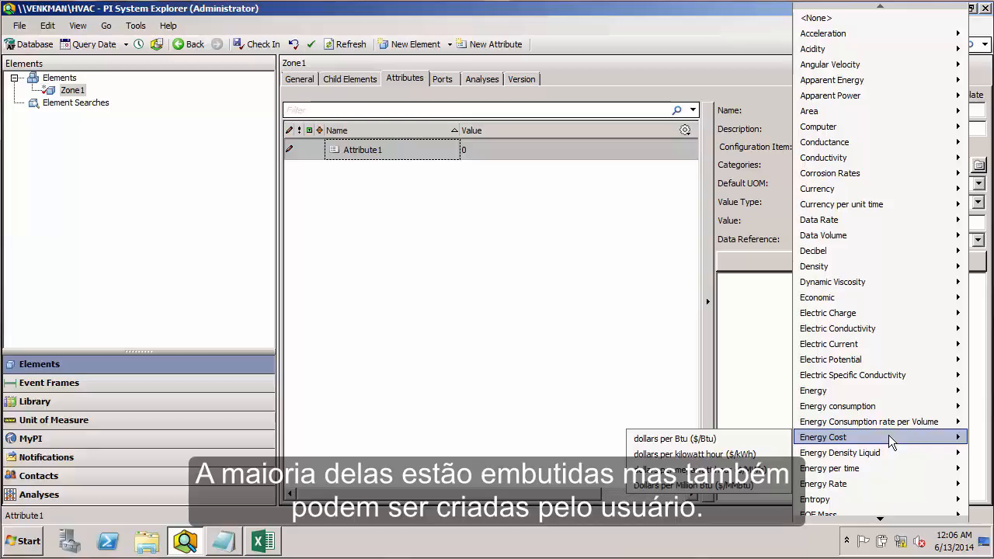
click(93, 423)
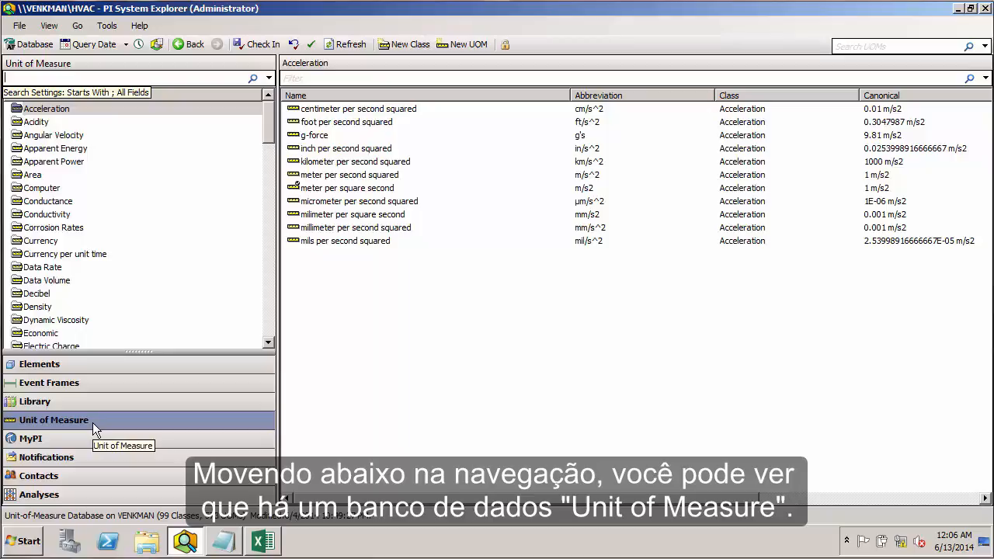
drag(270, 113, 284, 128)
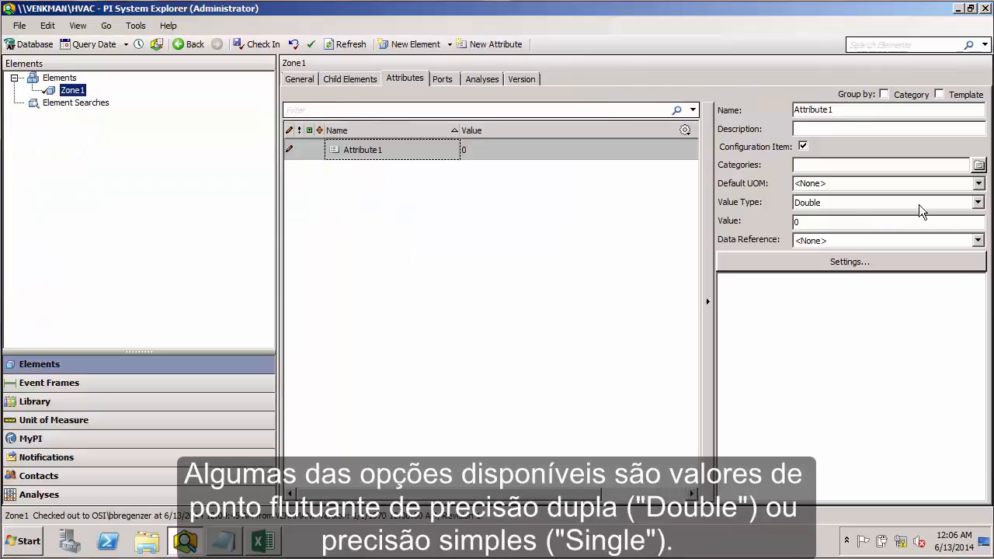
- Set the new attribute's value type to Int32 and its data reference to <None>
click(978, 202)
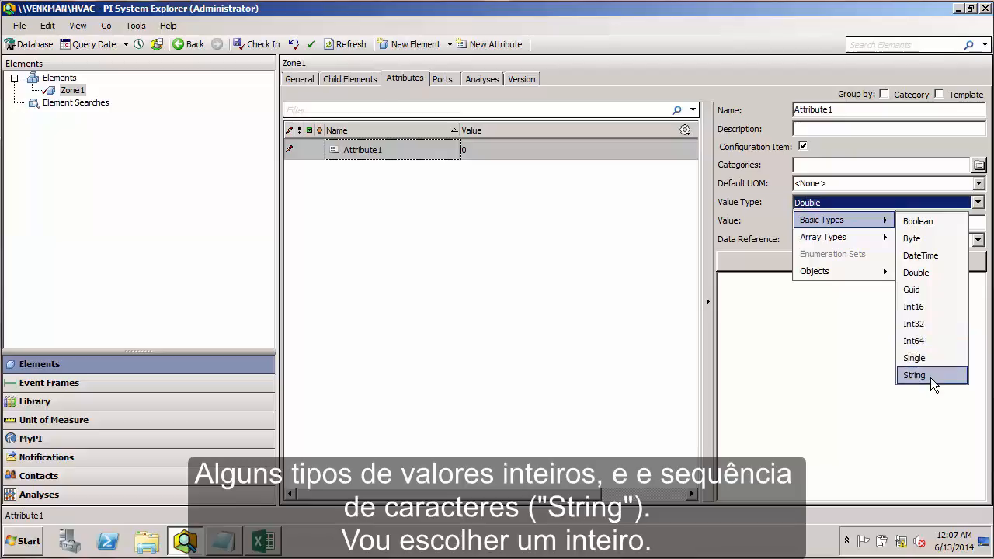
click(933, 323)
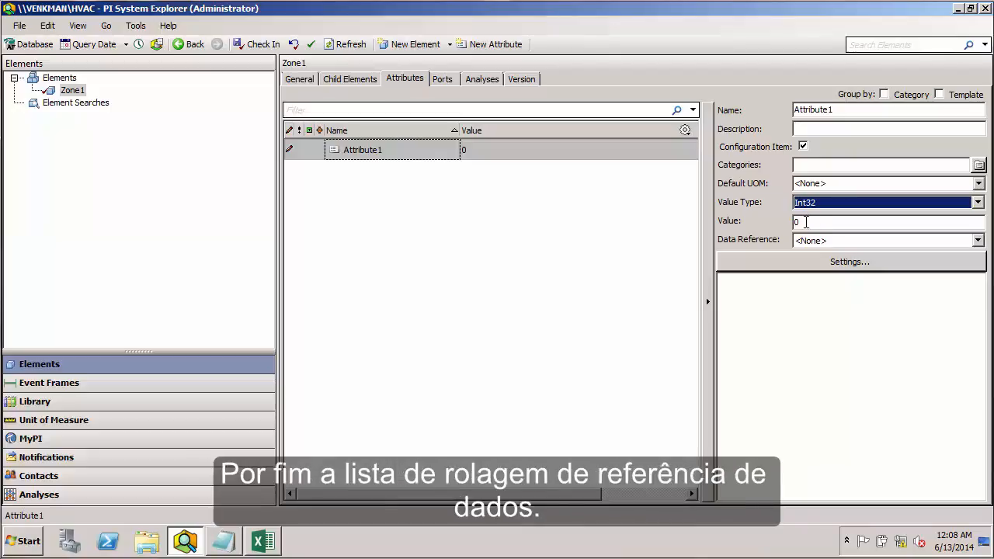
click(978, 242)
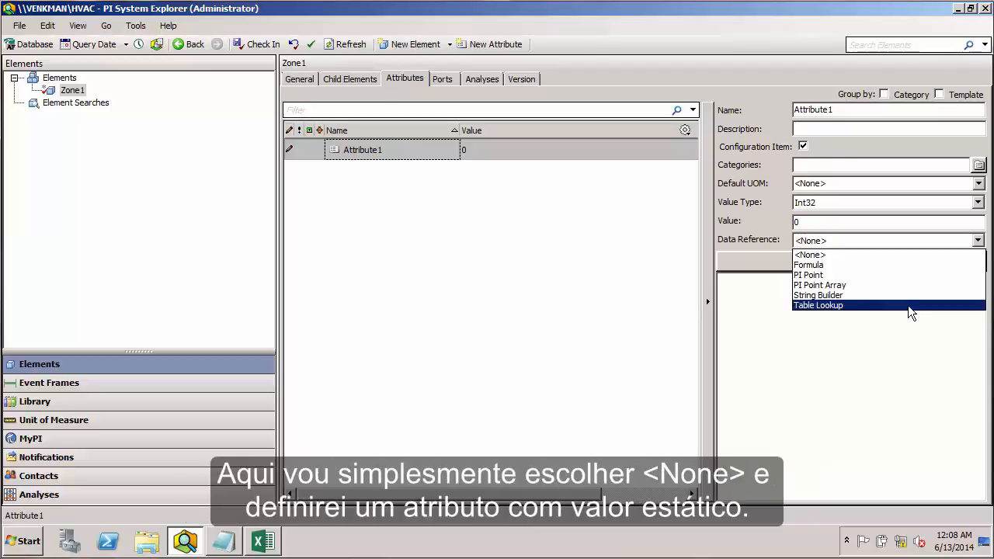
click(917, 254)
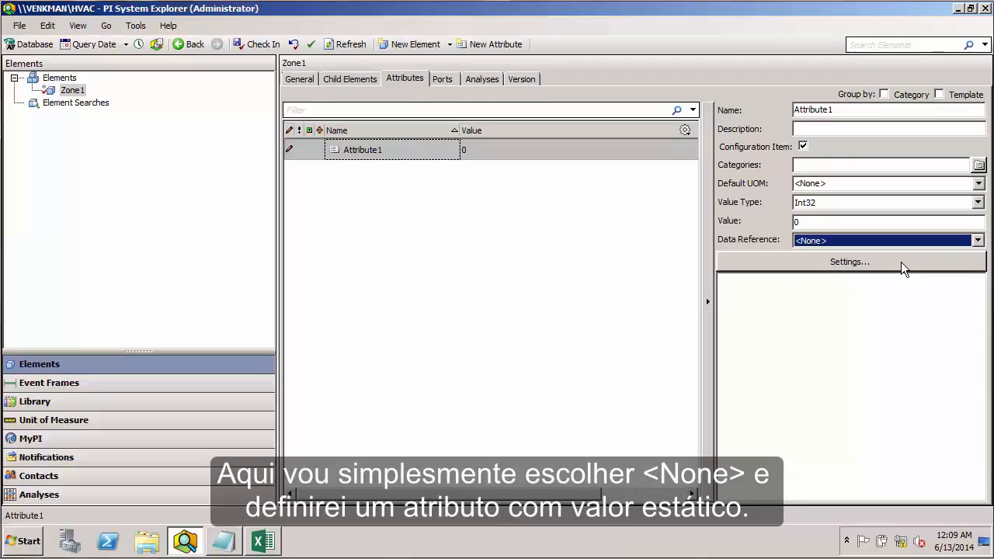
- Rename the attribute as Zone Number with a value of 1, and check in the changes
drag(840, 109, 740, 73)
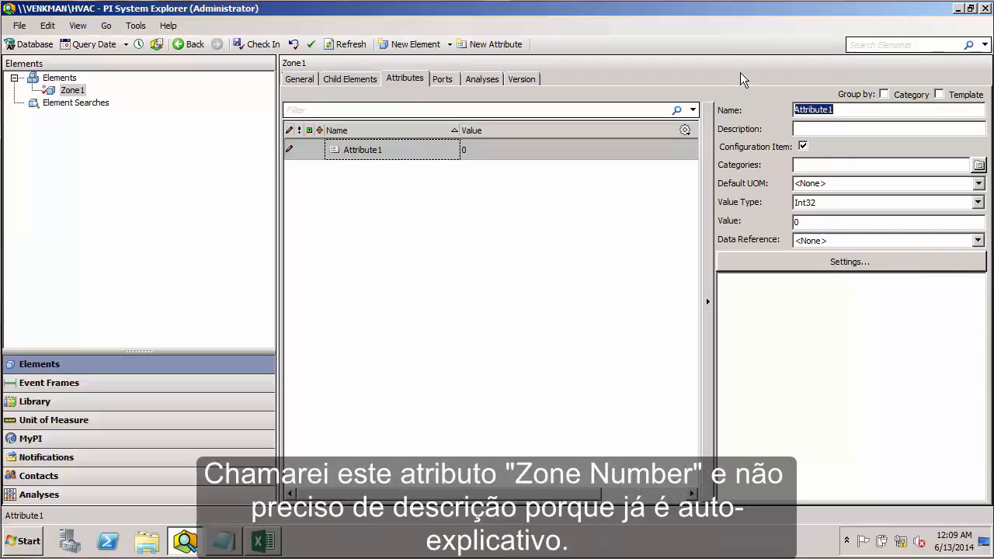
text(Zone Number)
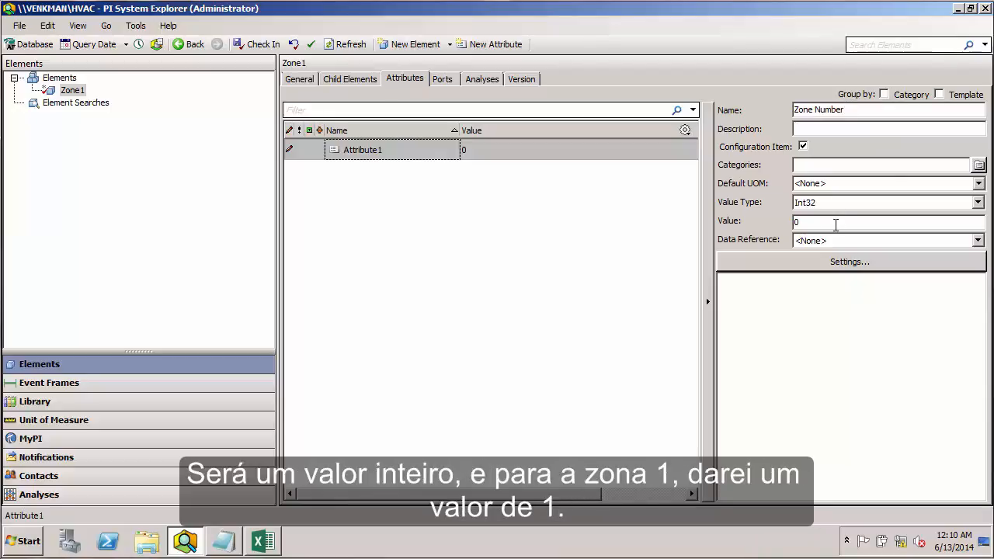
drag(819, 225, 771, 226)
text(1)
click(257, 44)
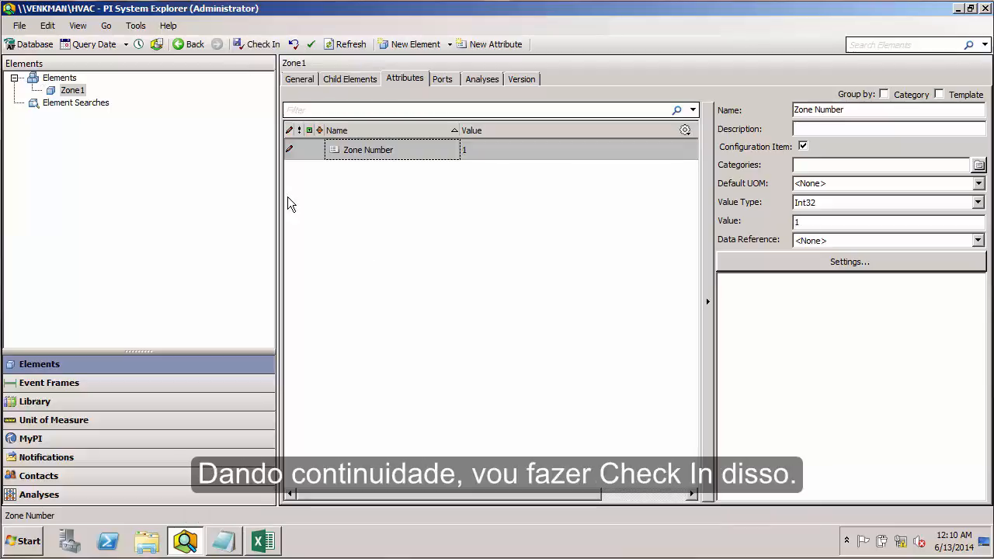